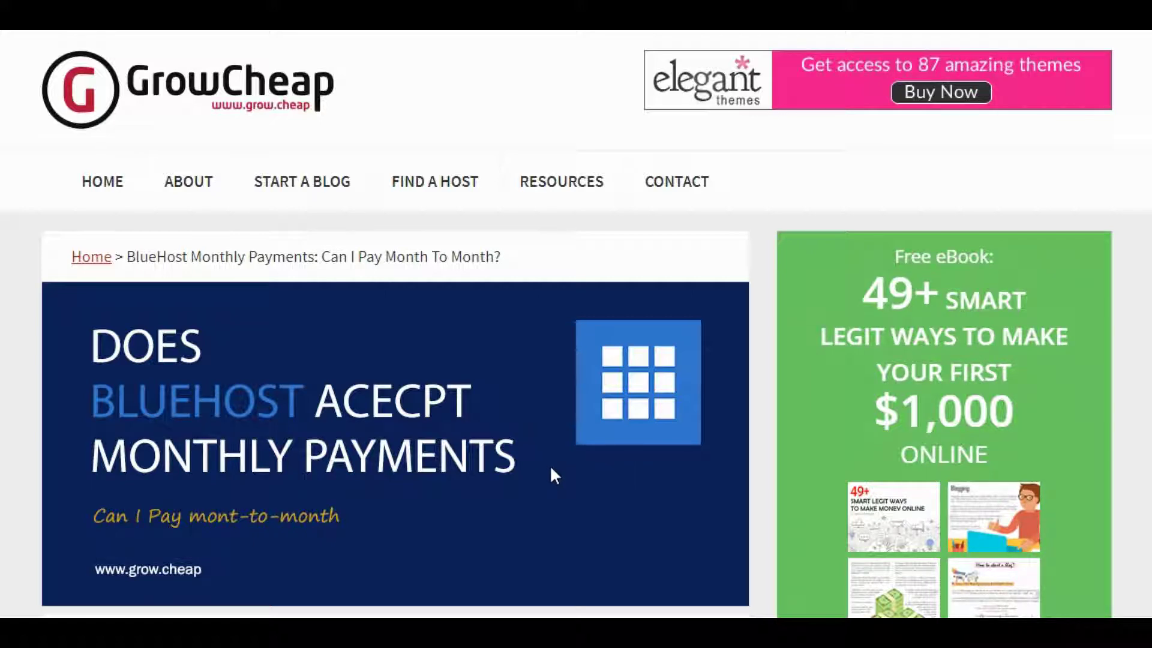
- Read the article on BlueHost monthly payments, covering the rules for new clients and the monthly versus annual billing section
{"action": "scroll", "coordinate": [588, 465], "scroll_direction": "down", "scroll_amount": 3}
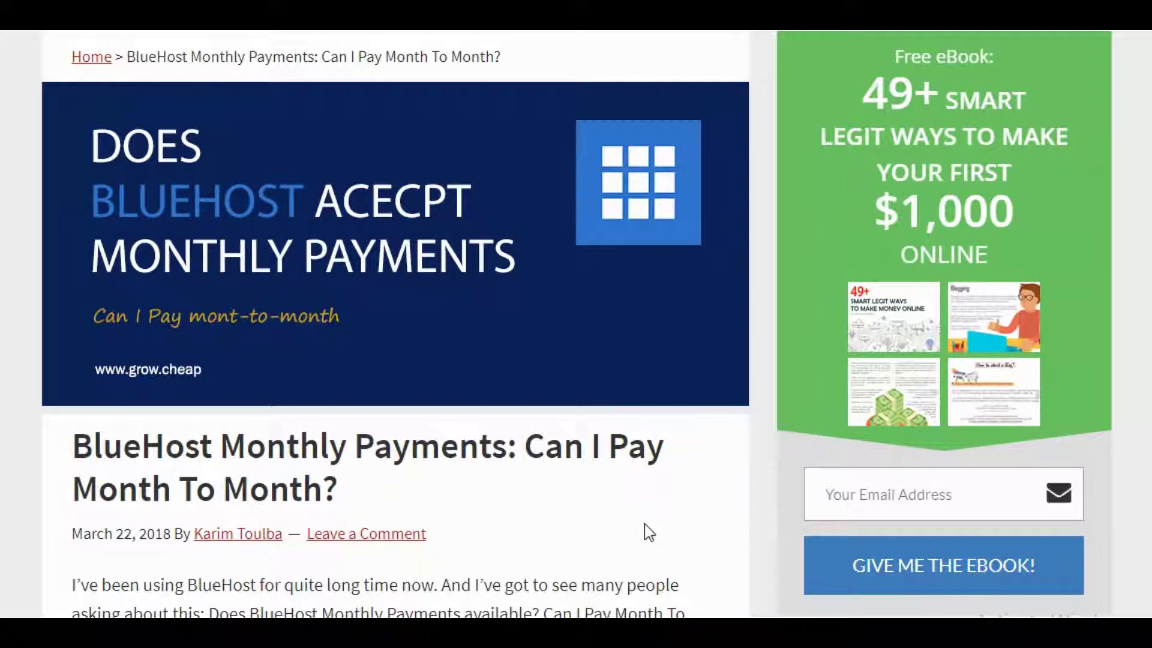
{"action": "scroll", "coordinate": [645, 524], "scroll_direction": "down", "scroll_amount": 3}
{"action": "scroll", "coordinate": [645, 524], "scroll_direction": "down", "scroll_amount": 8}
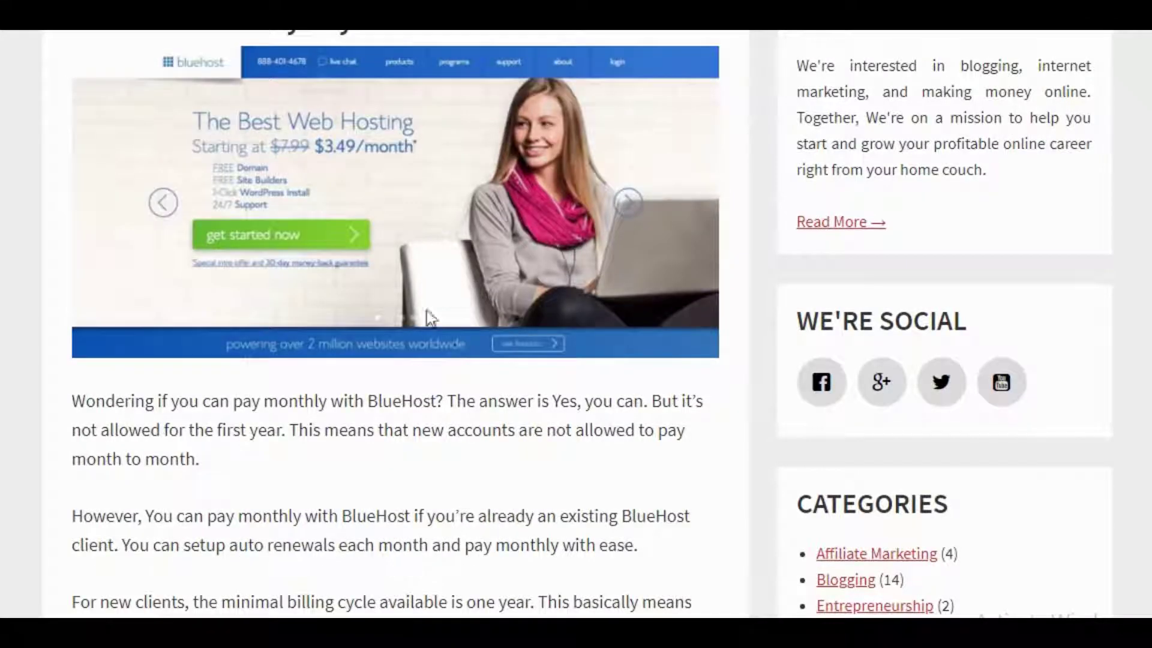
{"action": "scroll", "coordinate": [290, 394], "scroll_direction": "down", "scroll_amount": 5}
{"action": "scroll", "coordinate": [566, 378], "scroll_direction": "down", "scroll_amount": 5}
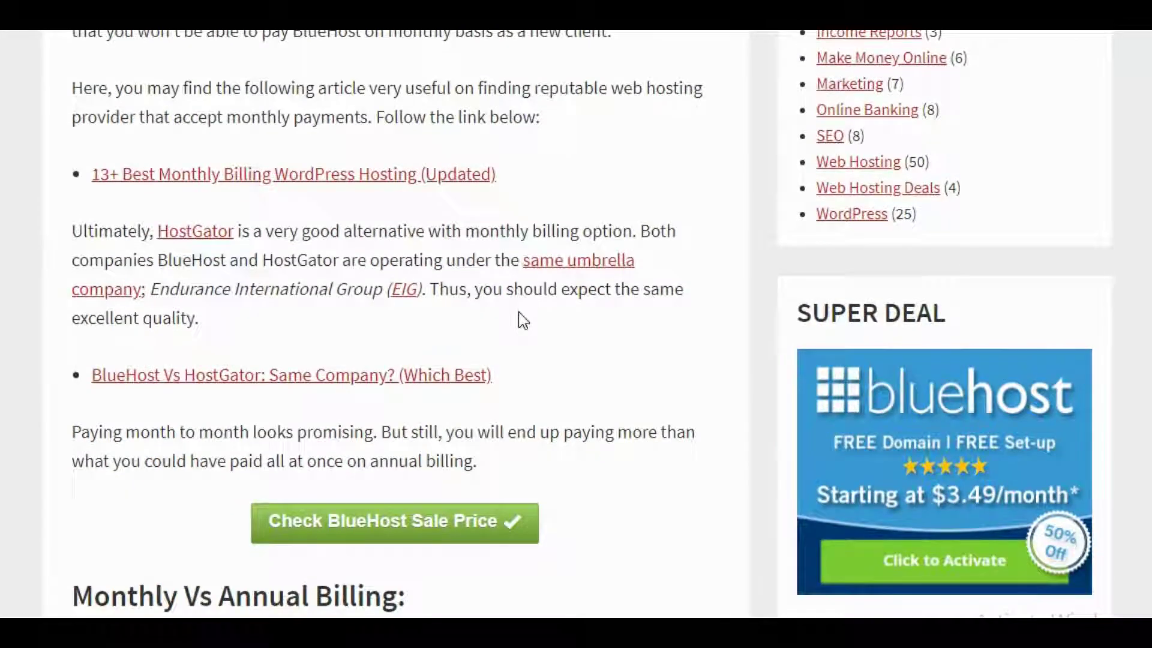
{"action": "scroll", "coordinate": [524, 321], "scroll_direction": "up", "scroll_amount": 2}
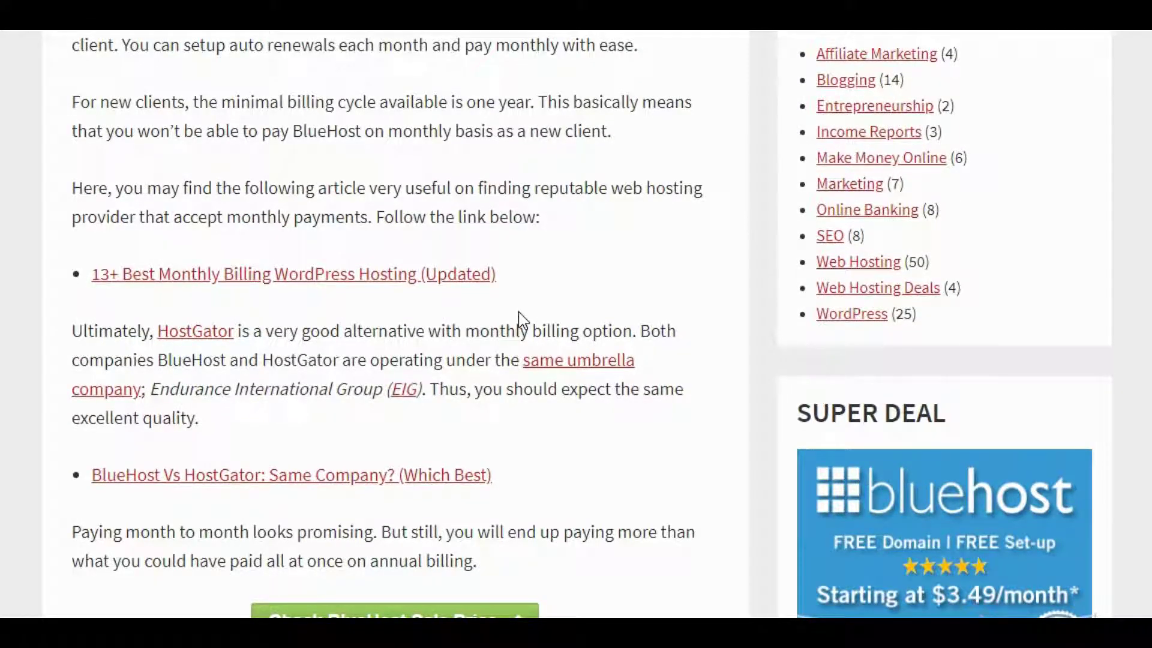
{"action": "scroll", "coordinate": [521, 318], "scroll_direction": "up", "scroll_amount": 15}
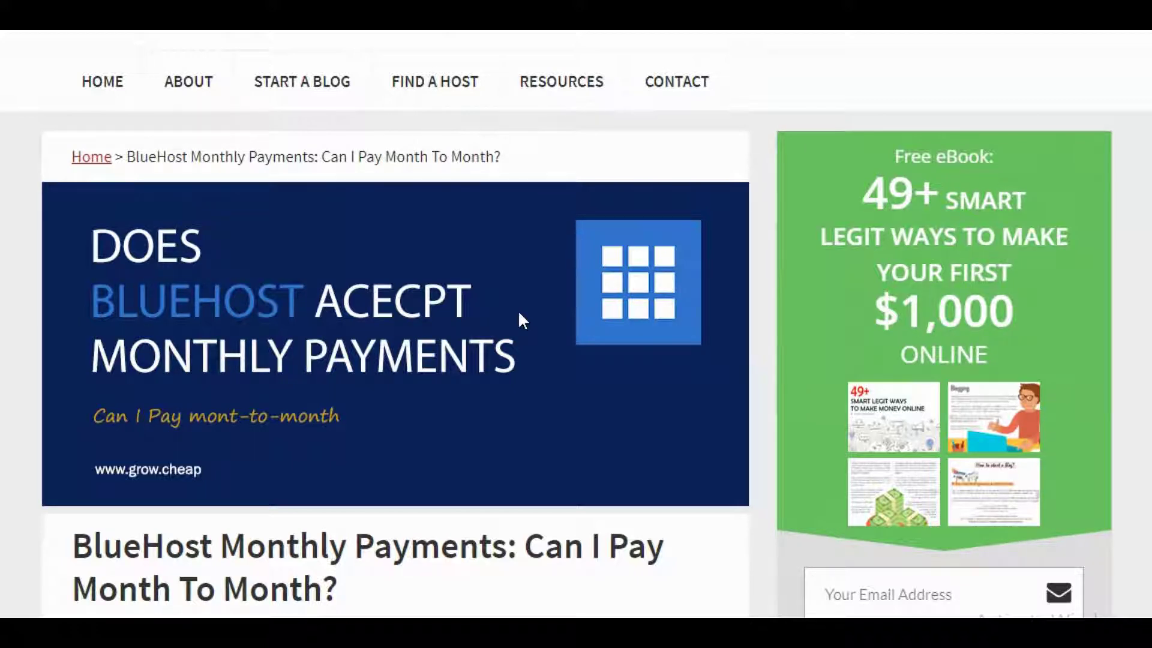
{"action": "scroll", "coordinate": [520, 313], "scroll_direction": "down", "scroll_amount": 15}
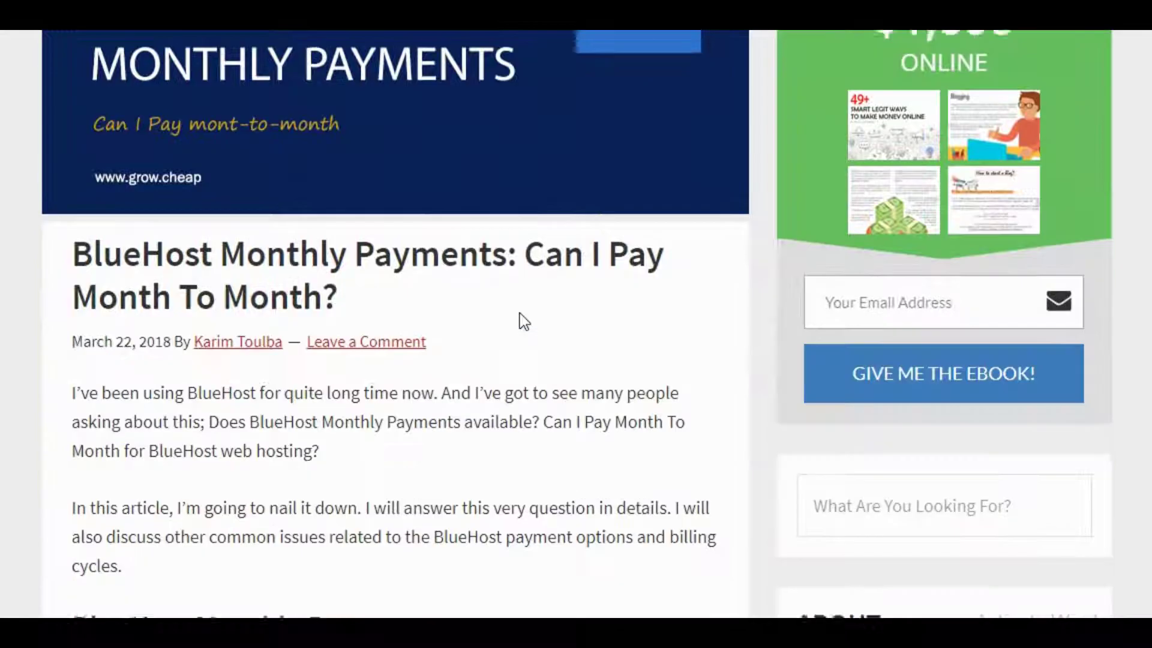
{"action": "scroll", "coordinate": [526, 312], "scroll_direction": "down", "scroll_amount": 12}
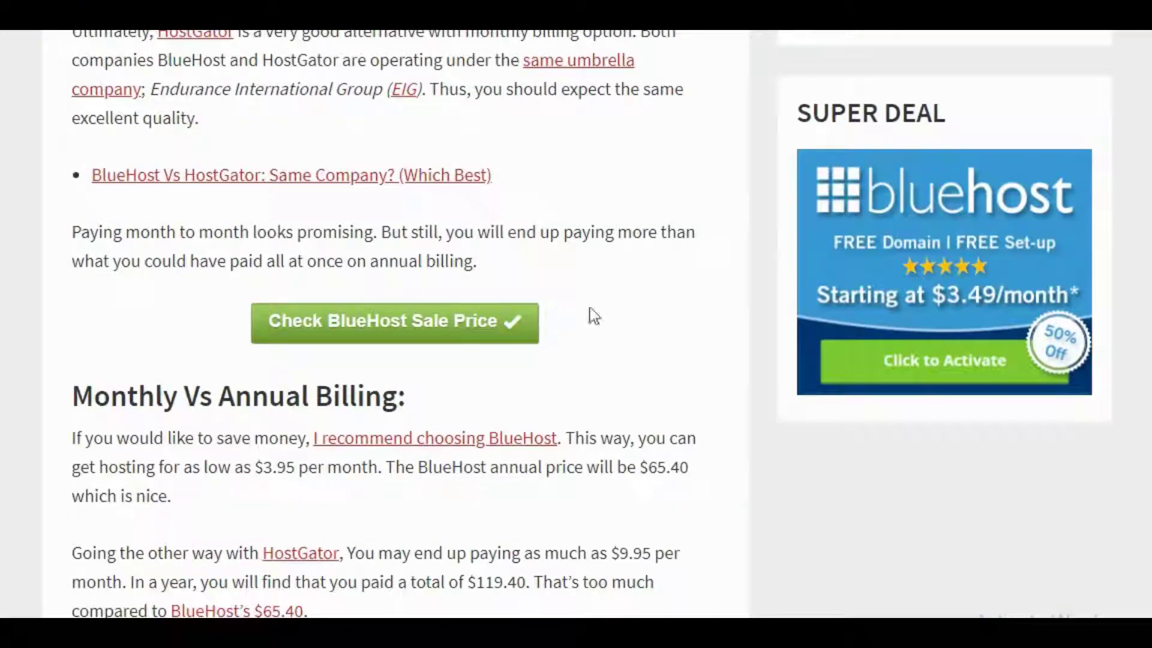
- Open the Bluehost Super Deal offer from the article, compare the hosting plans and select the basic plan
{"action": "left_click", "coordinate": [938, 304]}
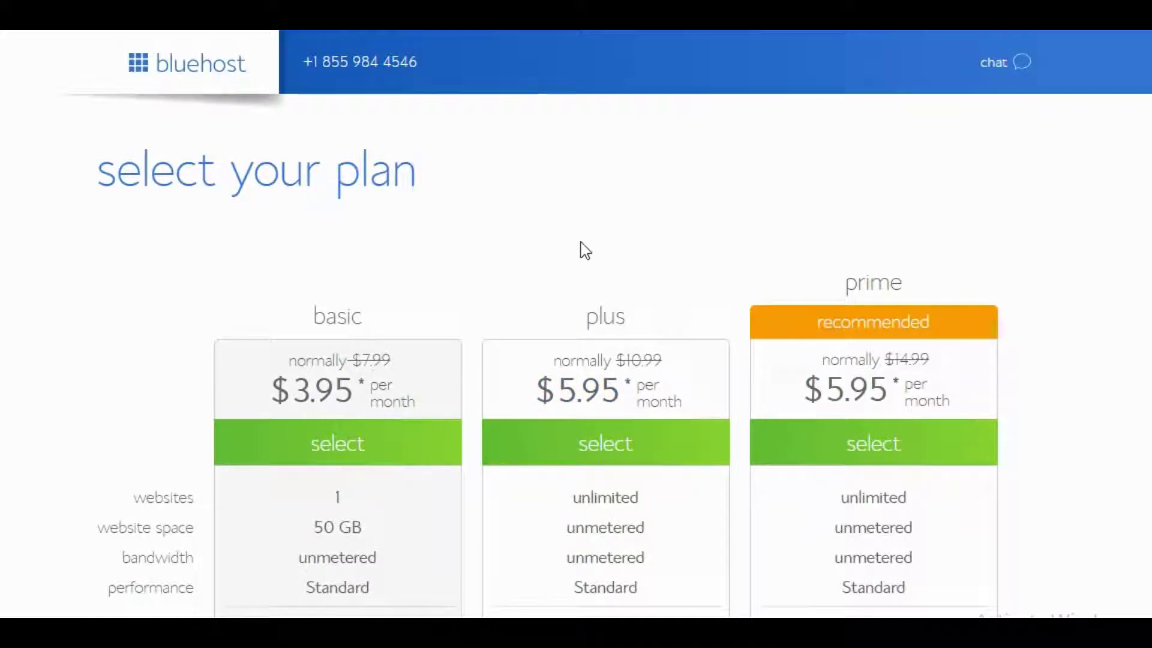
{"action": "scroll", "coordinate": [584, 251], "scroll_direction": "down", "scroll_amount": 3}
{"action": "scroll", "coordinate": [648, 258], "scroll_direction": "up", "scroll_amount": 2}
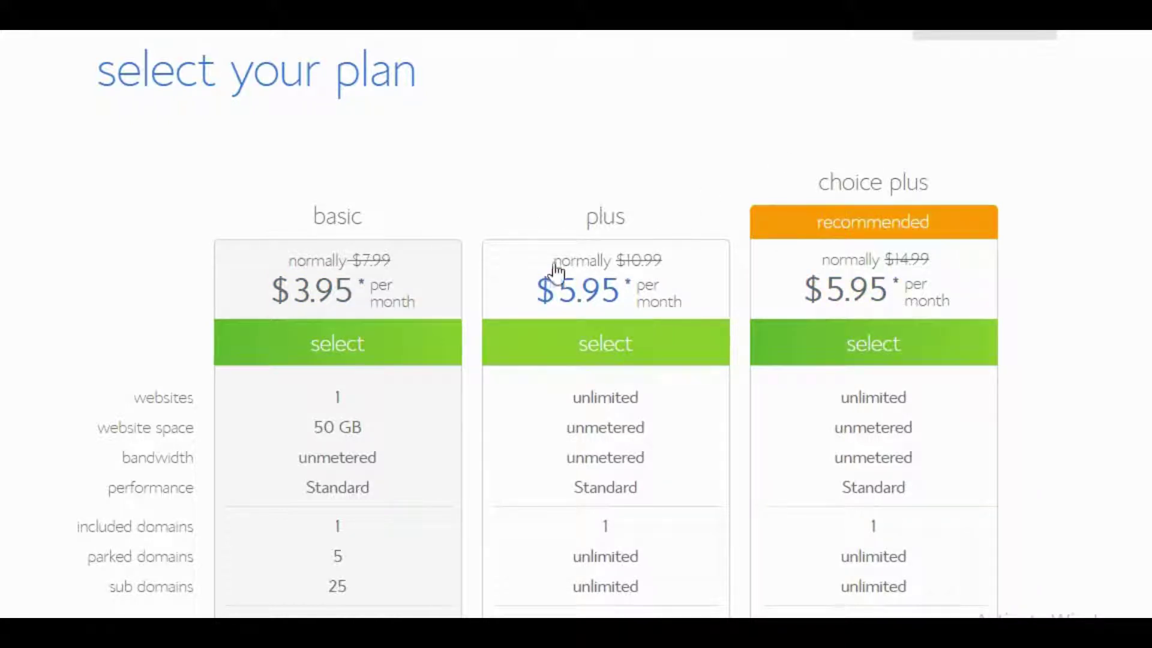
{"action": "scroll", "coordinate": [550, 270], "scroll_direction": "down", "scroll_amount": 2}
{"action": "scroll", "coordinate": [551, 272], "scroll_direction": "down", "scroll_amount": 3}
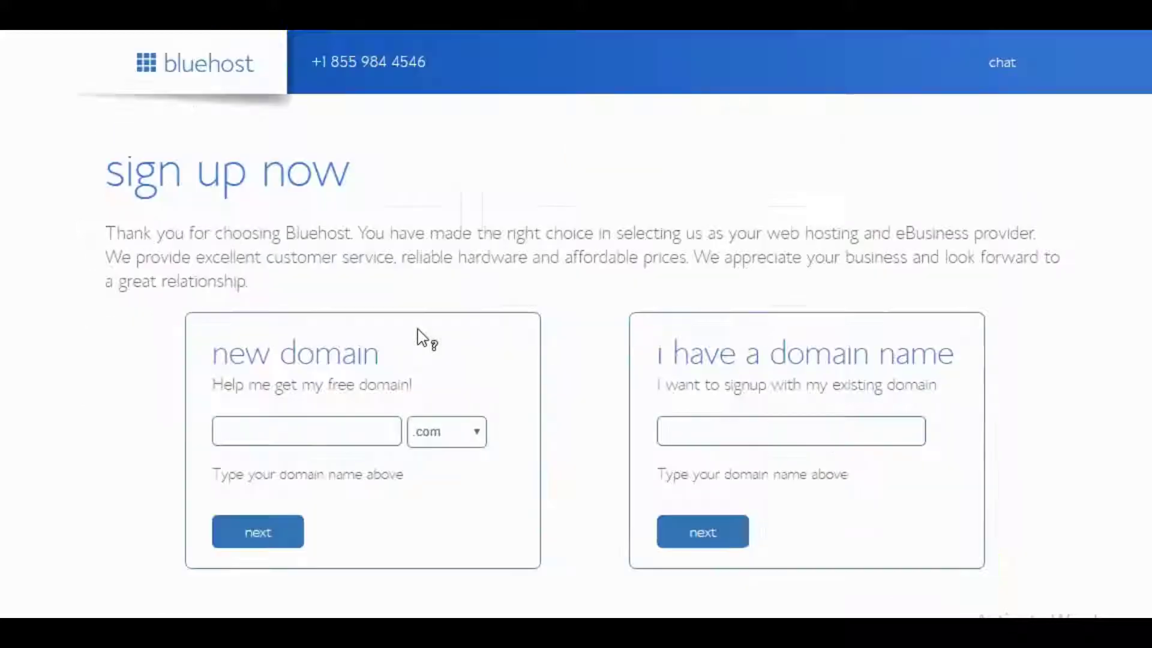
- Sign up with an existing domain by entering the owned domain name and continue to account creation
{"action": "left_click", "coordinate": [752, 439]}
{"action": "type", "text": "karimtoulba.com"}
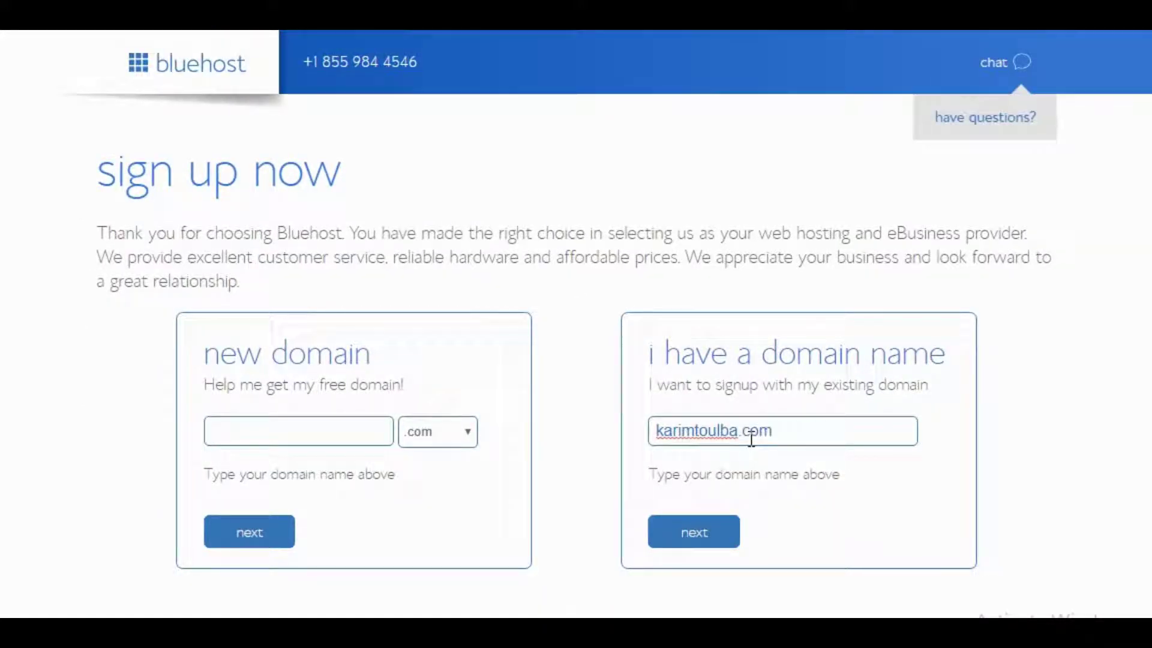
{"action": "left_click", "coordinate": [701, 536]}
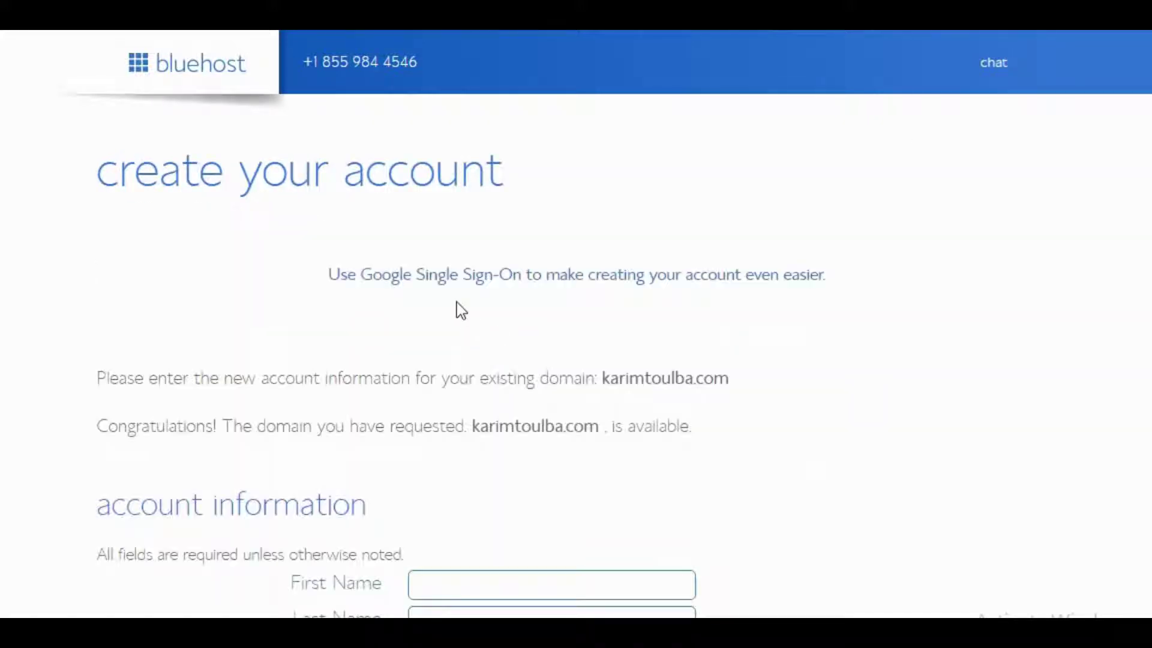
- Set the account plan in the package information to Basic 12 Month Price - $5.95/mo
{"action": "scroll", "coordinate": [451, 318], "scroll_direction": "down", "scroll_amount": 5}
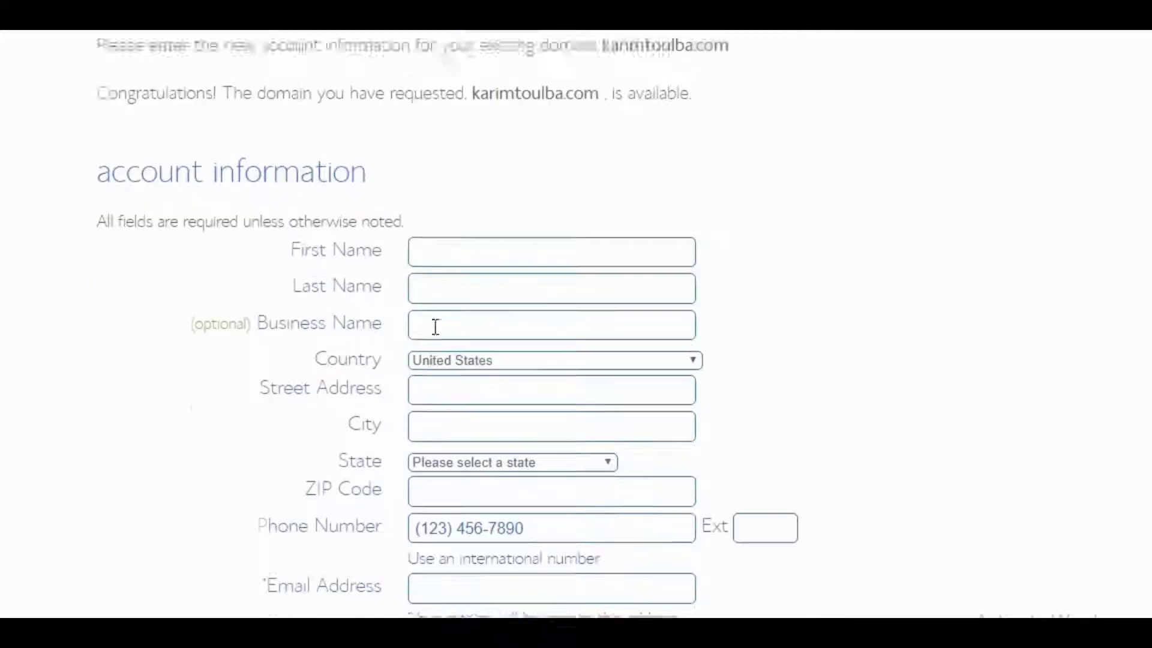
{"action": "scroll", "coordinate": [436, 327], "scroll_direction": "down", "scroll_amount": 2}
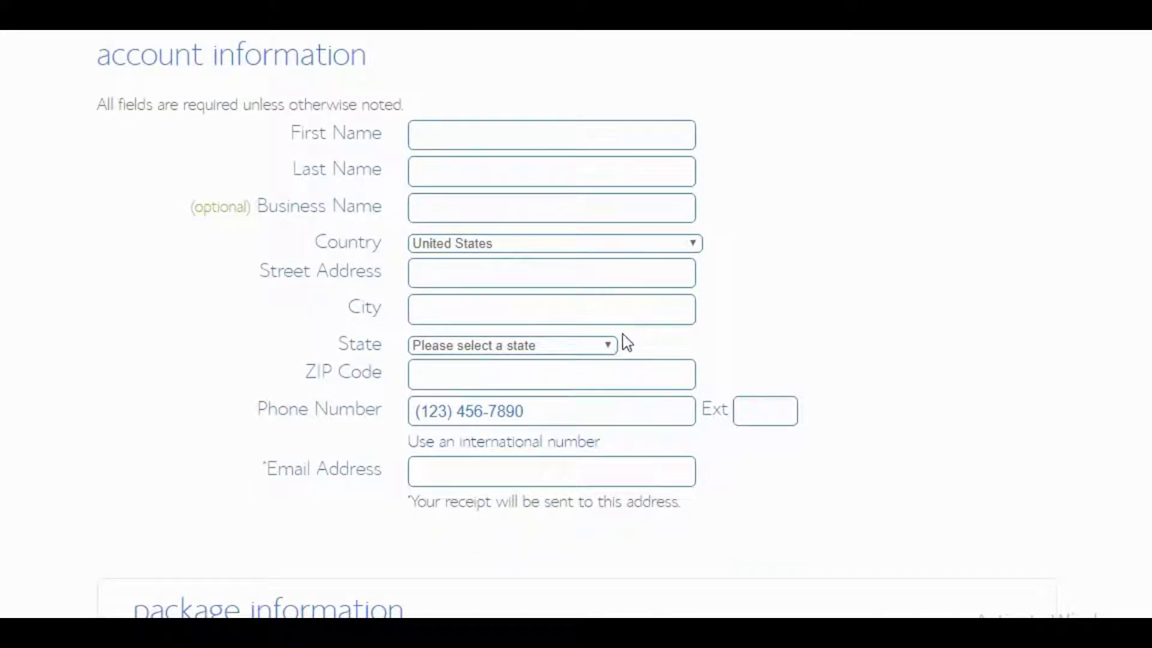
{"action": "scroll", "coordinate": [656, 356], "scroll_direction": "down", "scroll_amount": 5}
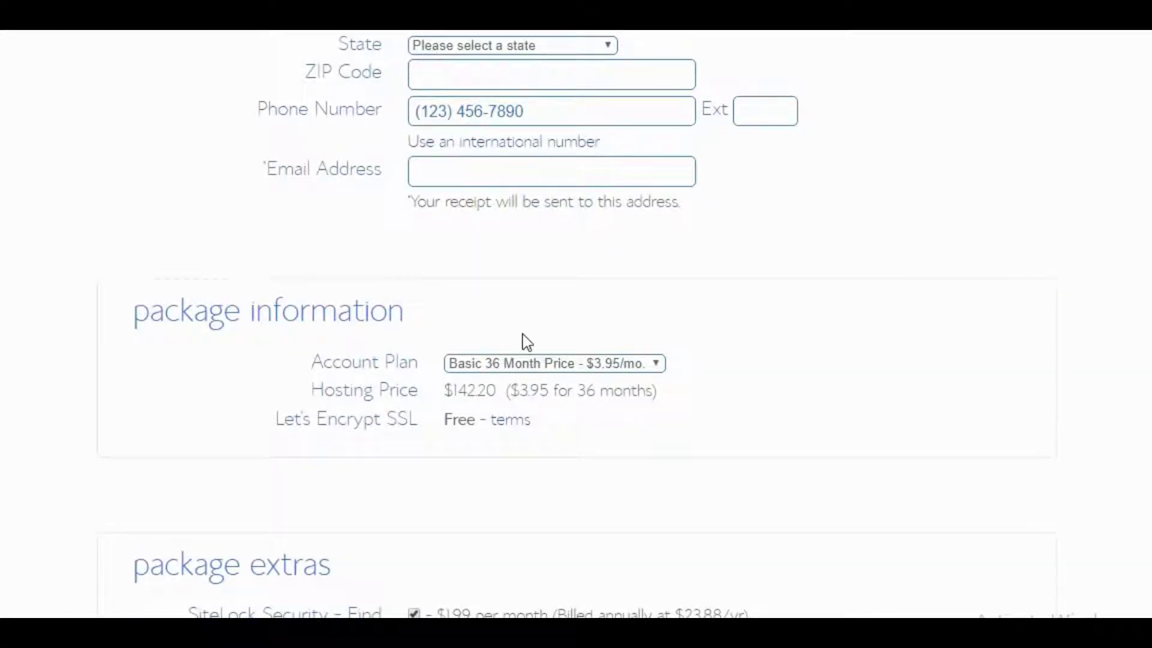
{"action": "left_click", "coordinate": [542, 365]}
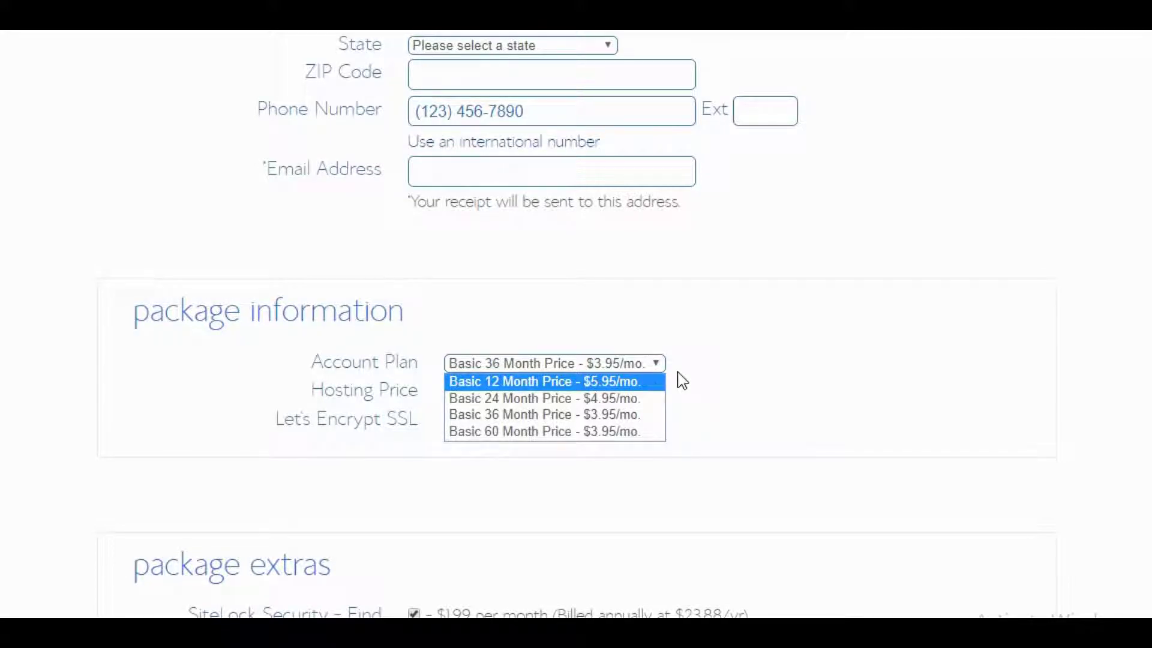
{"action": "left_click", "coordinate": [660, 383]}
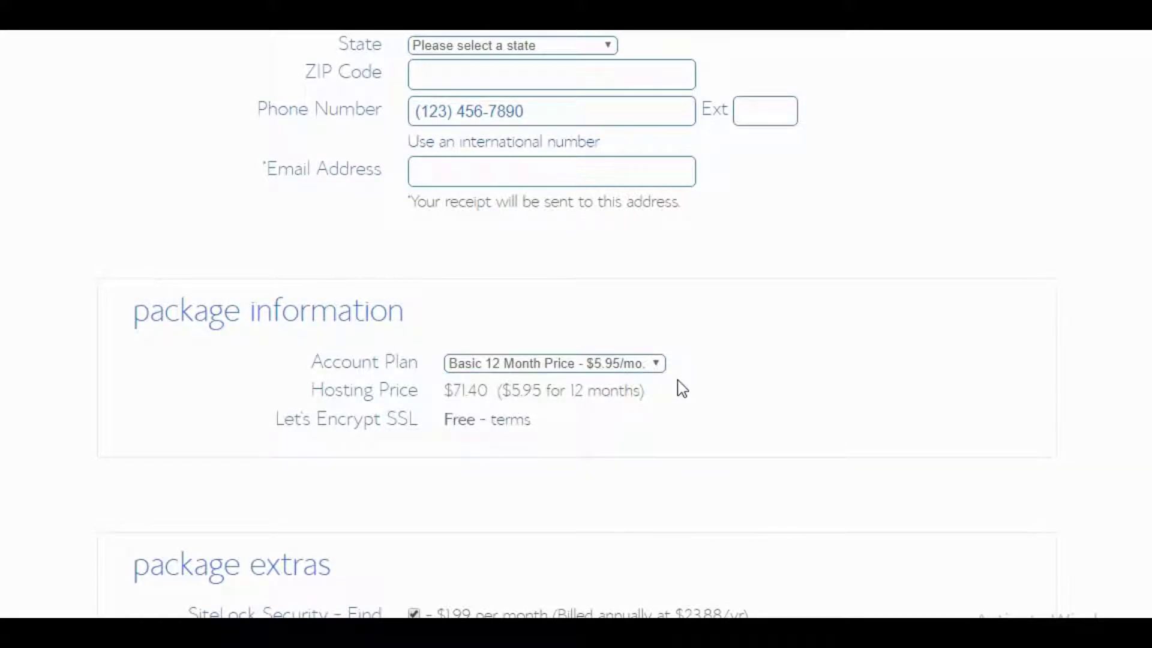
- Remove the SiteLock Security - Find and Codeguard Basic extras from the package and check the total
{"action": "scroll", "coordinate": [852, 369], "scroll_direction": "down", "scroll_amount": 5}
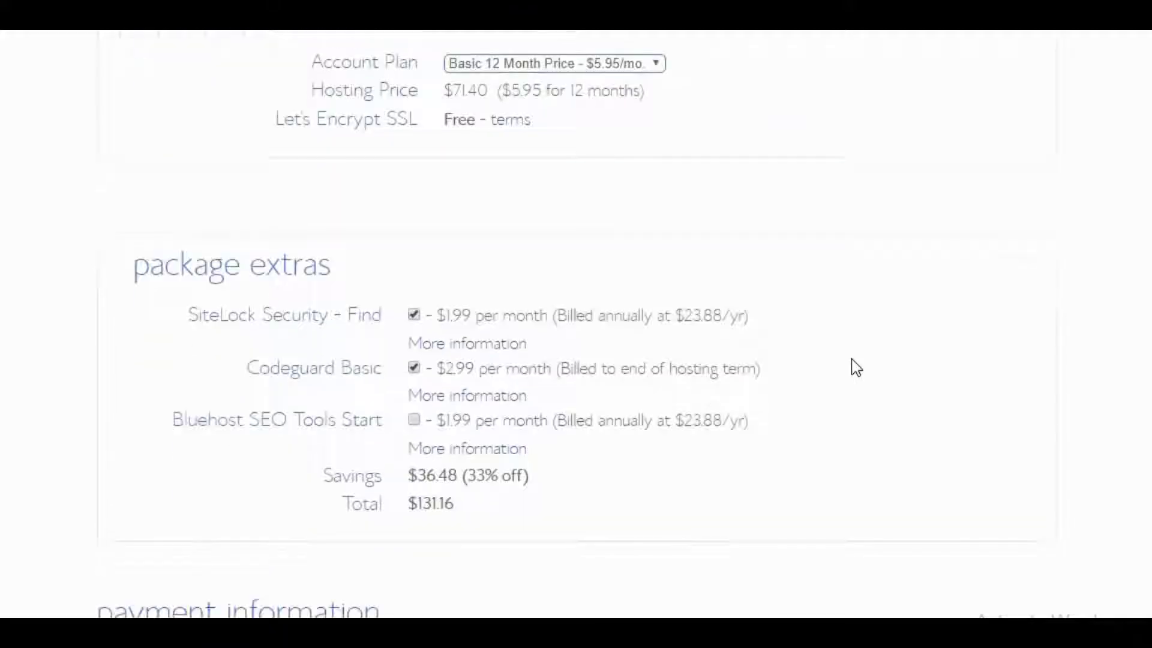
{"action": "left_click", "coordinate": [414, 315]}
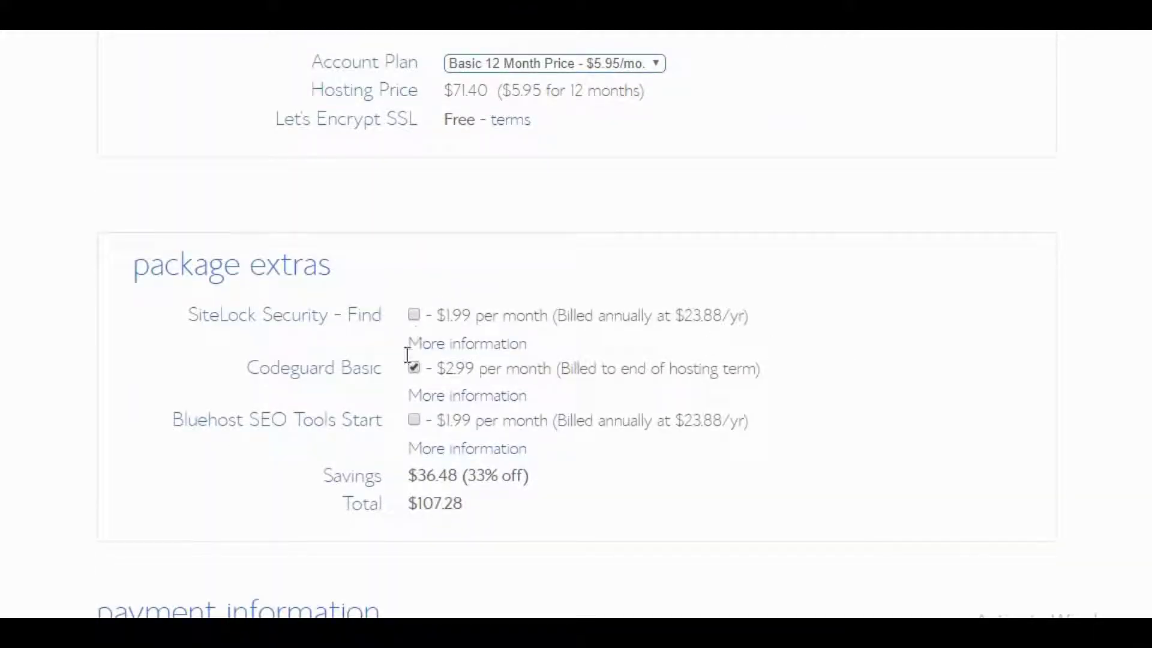
{"action": "left_click", "coordinate": [414, 368]}
{"action": "left_click_drag", "start_coordinate": [407, 498], "coordinate": [465, 502]}
{"action": "left_click", "coordinate": [492, 497]}
- Reveal more payment options, choose to pay with PayPal, and agree to Bluehost's Terms of Service and Cancellation Policy
{"action": "scroll", "coordinate": [681, 378], "scroll_direction": "down", "scroll_amount": 5}
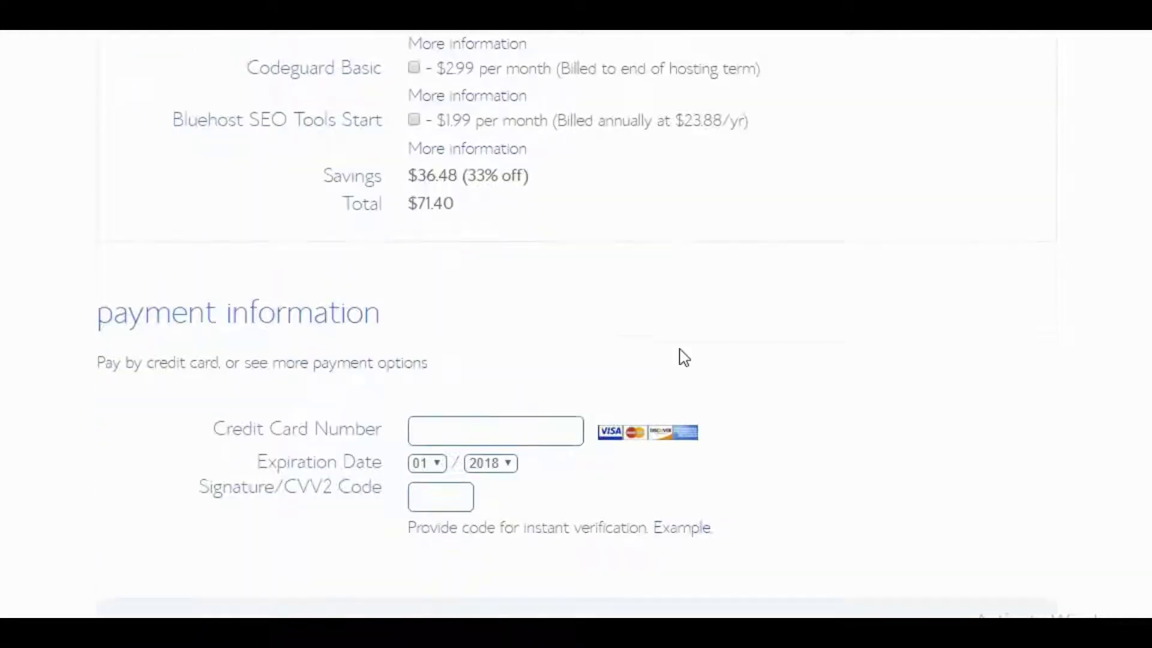
{"action": "scroll", "coordinate": [683, 357], "scroll_direction": "down", "scroll_amount": 3}
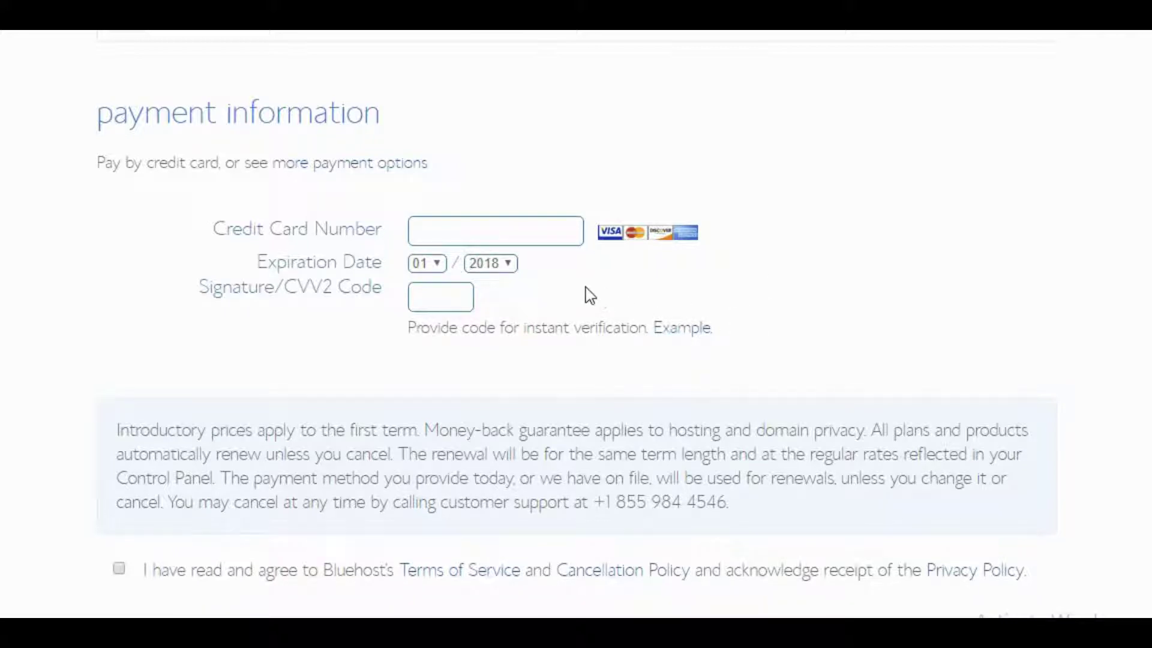
{"action": "left_click", "coordinate": [374, 166]}
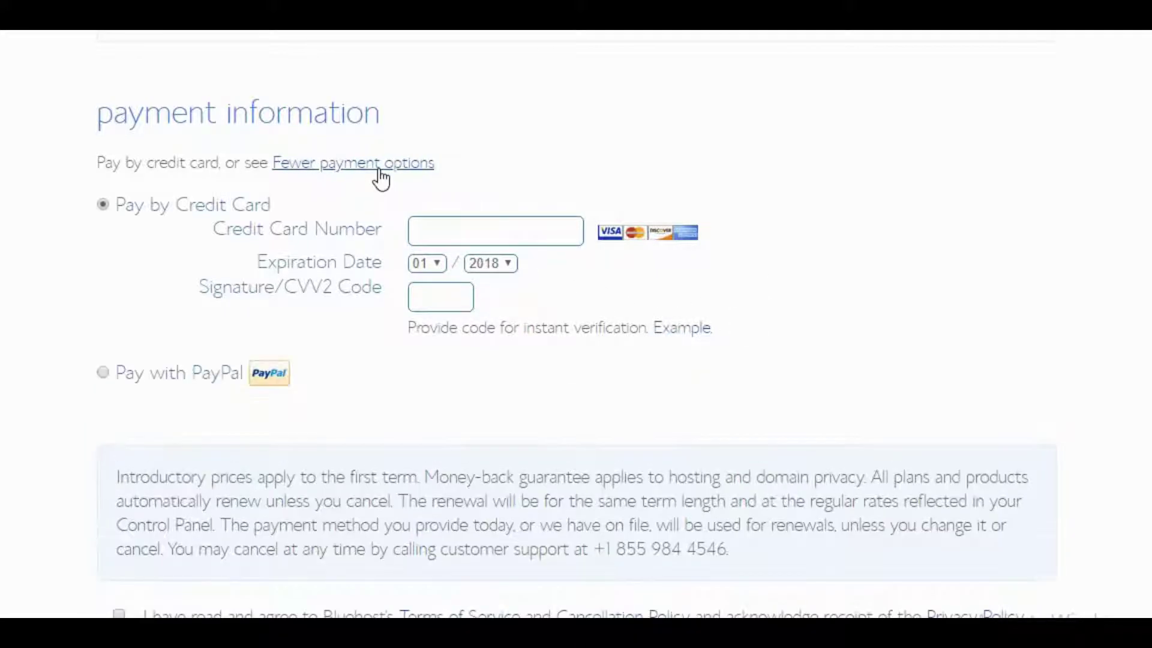
{"action": "left_click", "coordinate": [103, 373]}
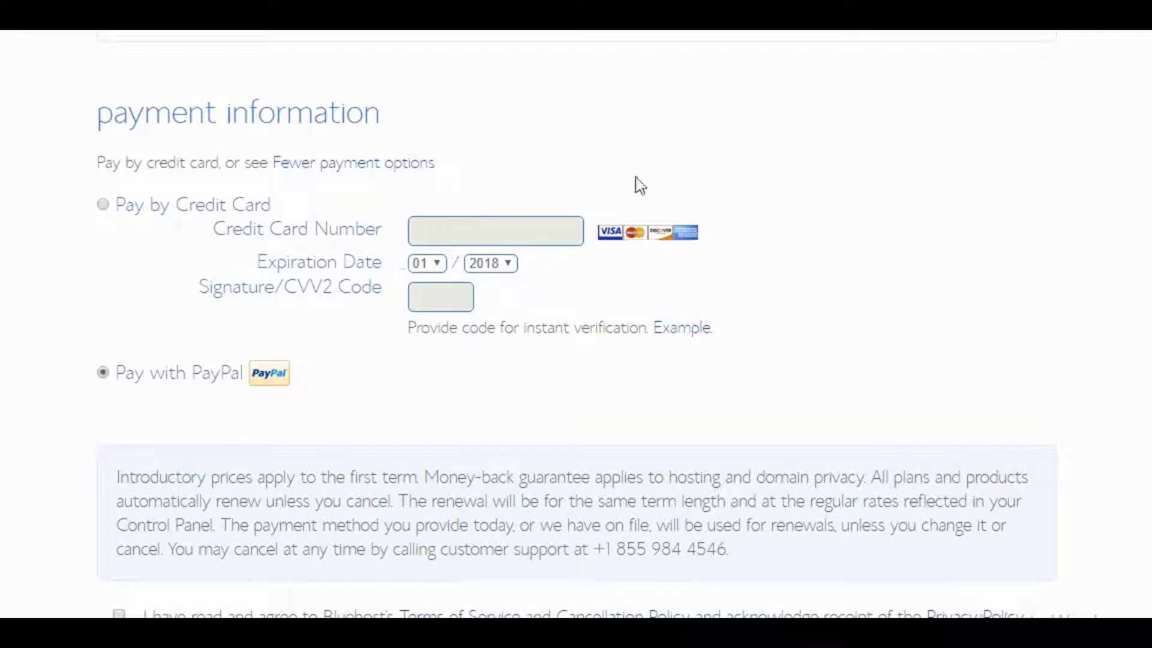
{"action": "scroll", "coordinate": [452, 360], "scroll_direction": "down", "scroll_amount": 1}
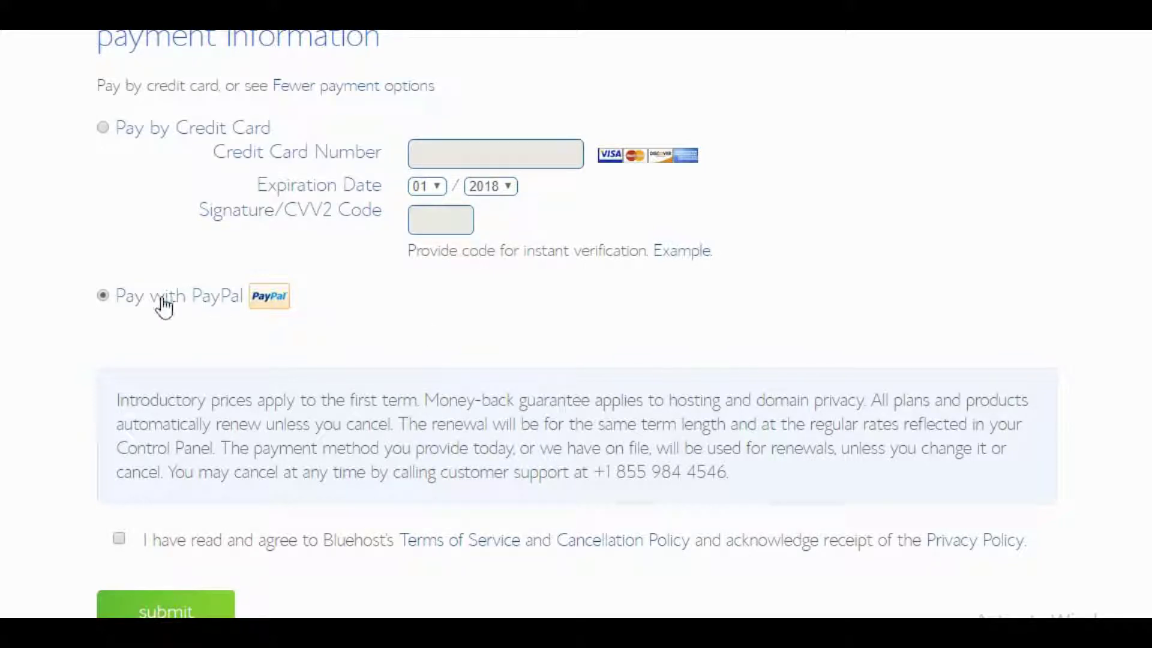
{"action": "left_click", "coordinate": [119, 539]}
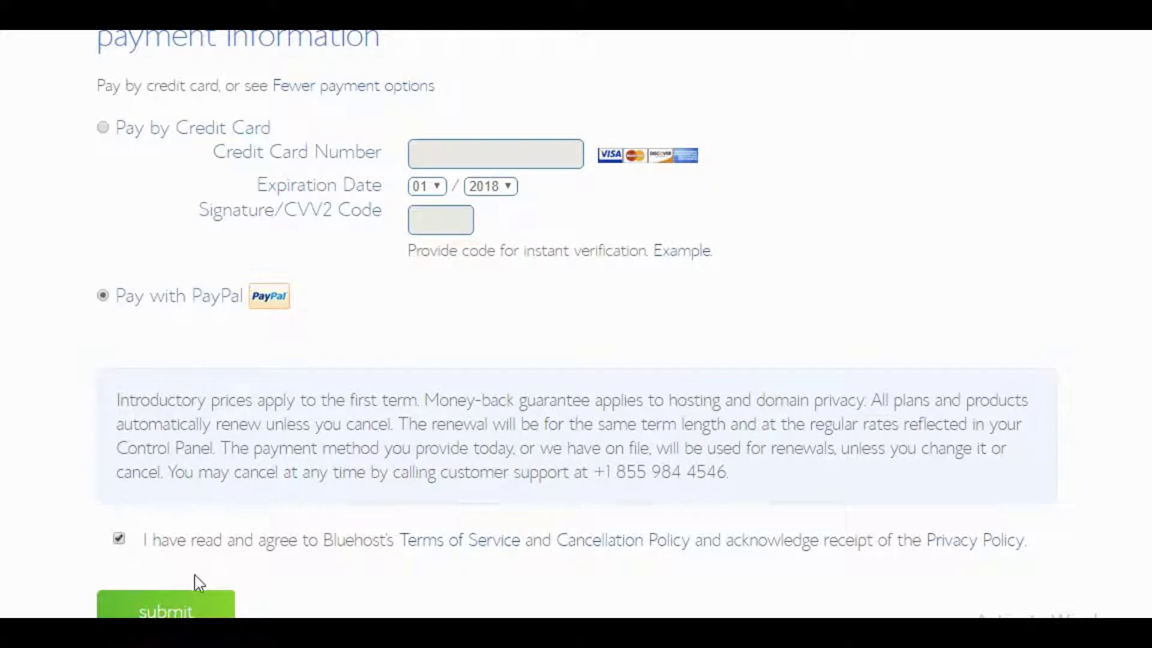